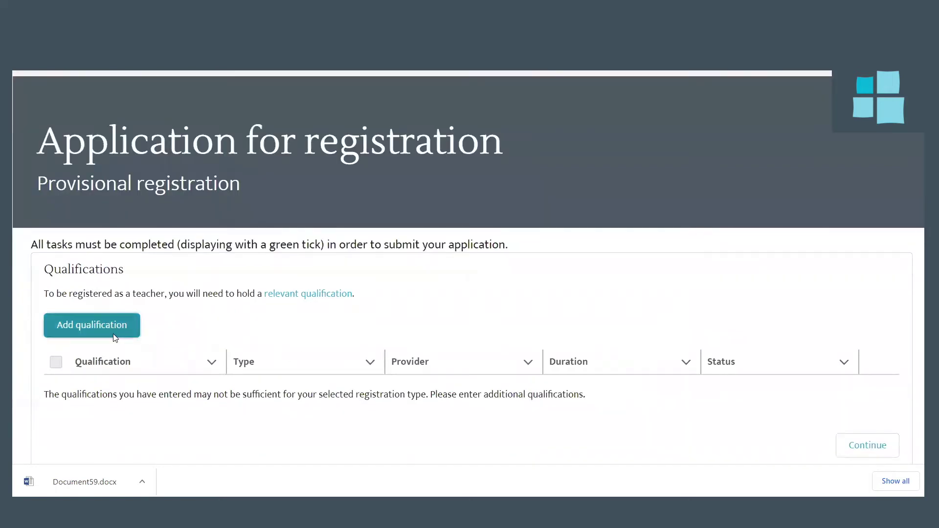
Step: Add a new ITE & EC qualification, keep Australia and Victoria, and proceed to the provider step
{"action": "left_click", "coordinate": [115, 336]}
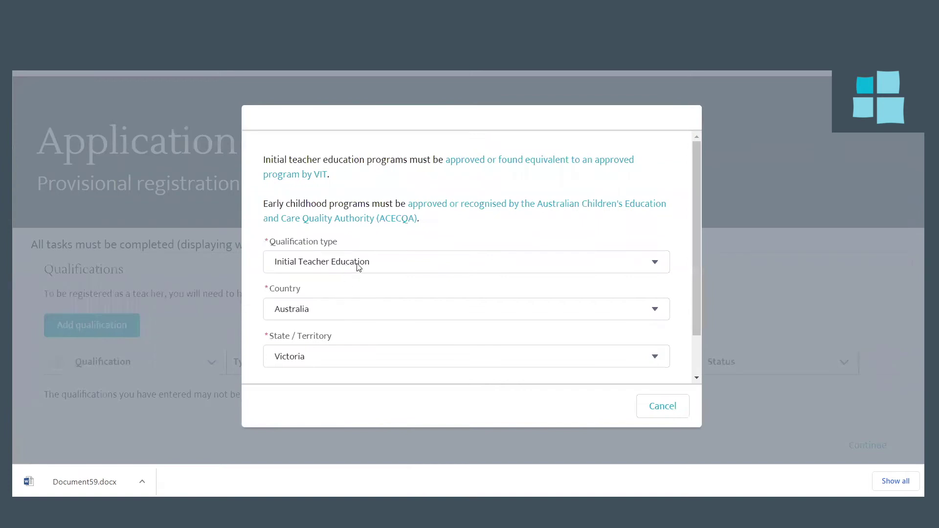
{"action": "left_click", "coordinate": [358, 266]}
{"action": "left_click", "coordinate": [355, 313]}
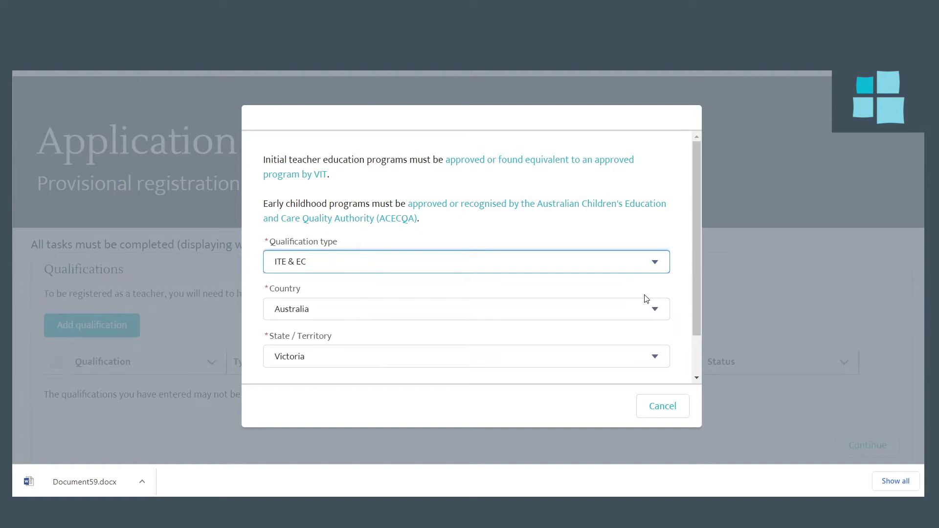
{"action": "scroll", "coordinate": [644, 312], "scroll_direction": "down", "scroll_amount": 2}
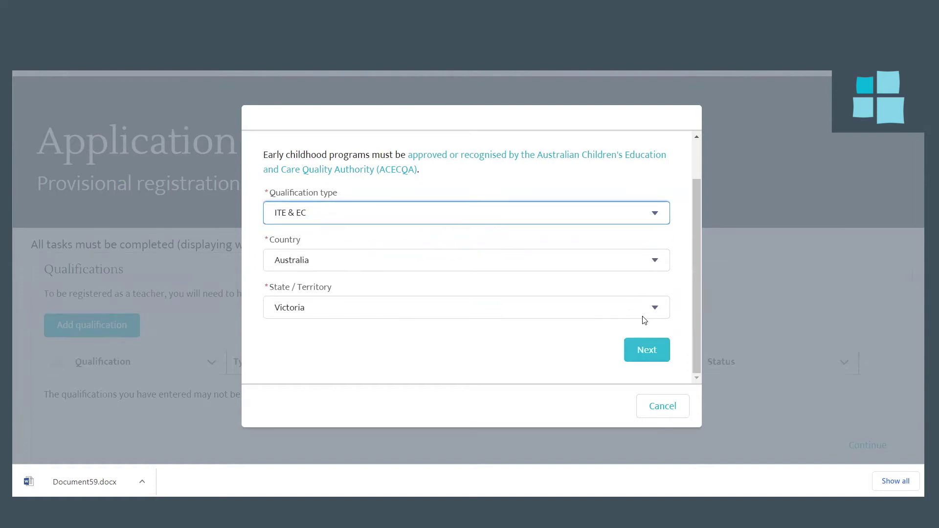
{"action": "scroll", "coordinate": [355, 314], "scroll_direction": "up", "scroll_amount": 2}
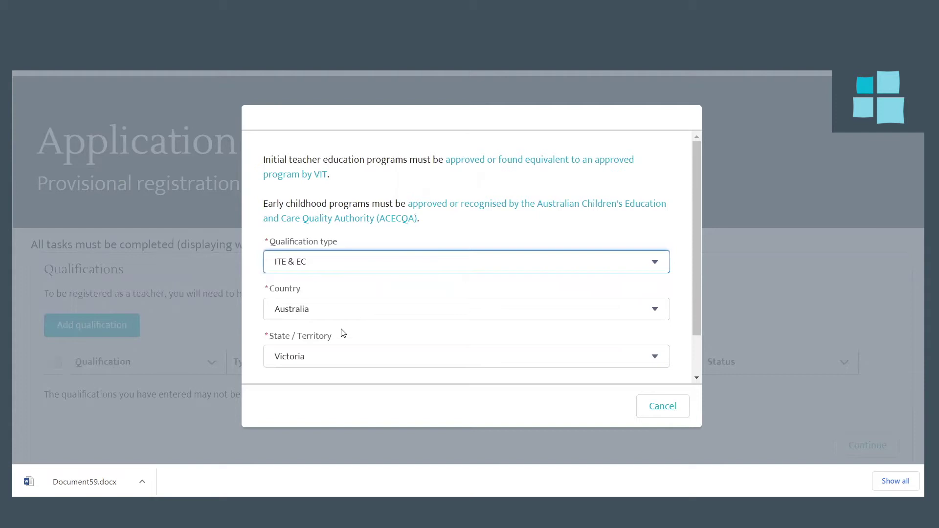
{"action": "scroll", "coordinate": [644, 320], "scroll_direction": "down", "scroll_amount": 1}
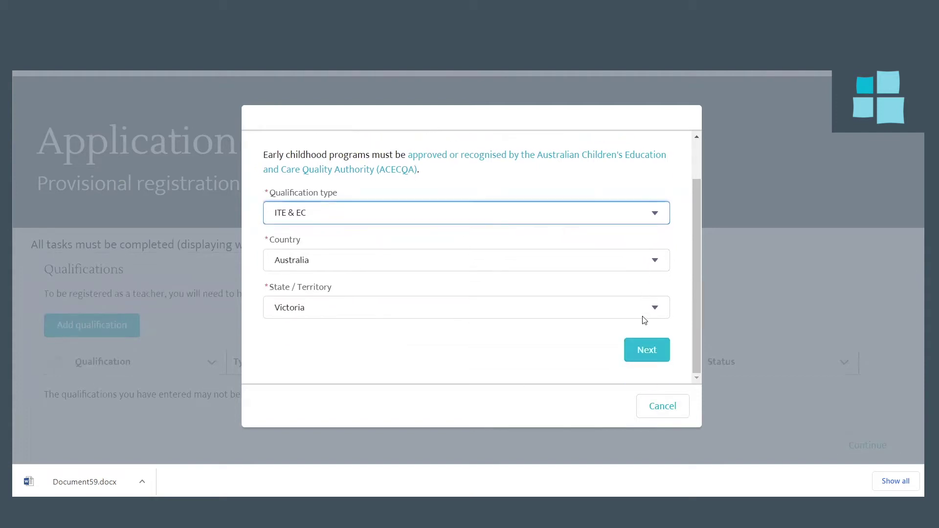
{"action": "left_click", "coordinate": [643, 347]}
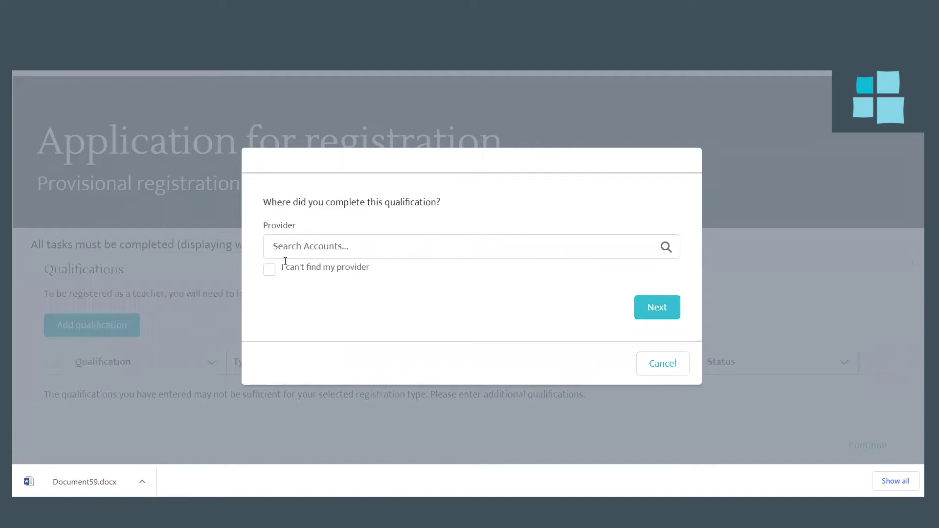
Step: Pick La Trobe University as the qualification provider and go on to the name step
{"action": "left_click", "coordinate": [285, 257]}
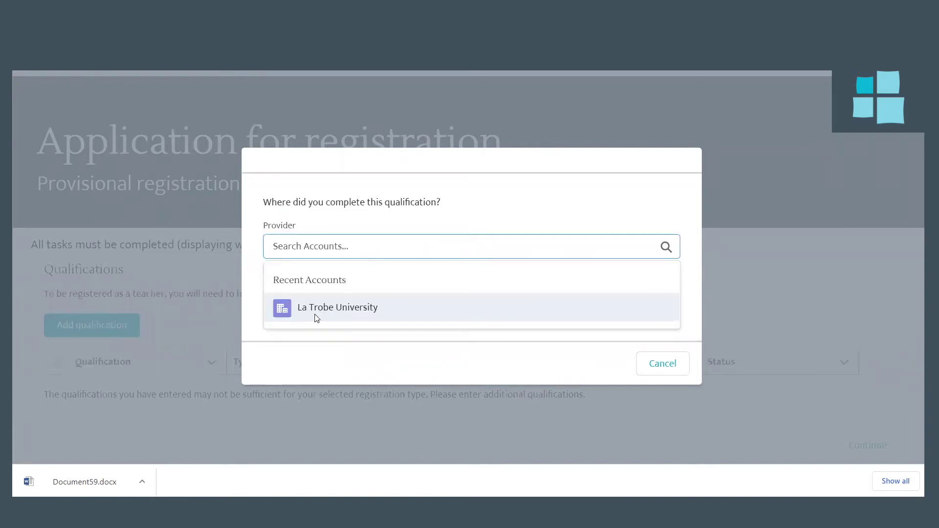
{"action": "scroll", "coordinate": [394, 269], "scroll_direction": "up", "scroll_amount": 1}
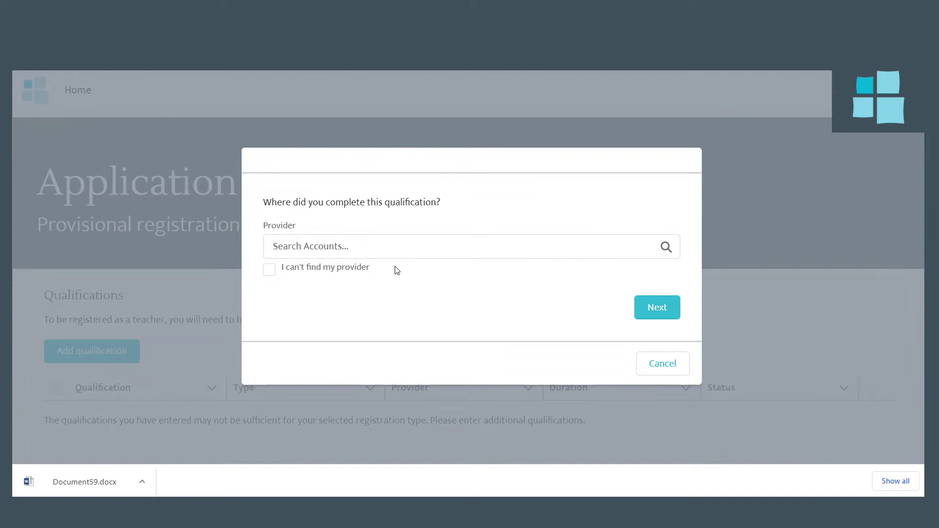
{"action": "left_click", "coordinate": [269, 270]}
{"action": "left_click", "coordinate": [291, 291]}
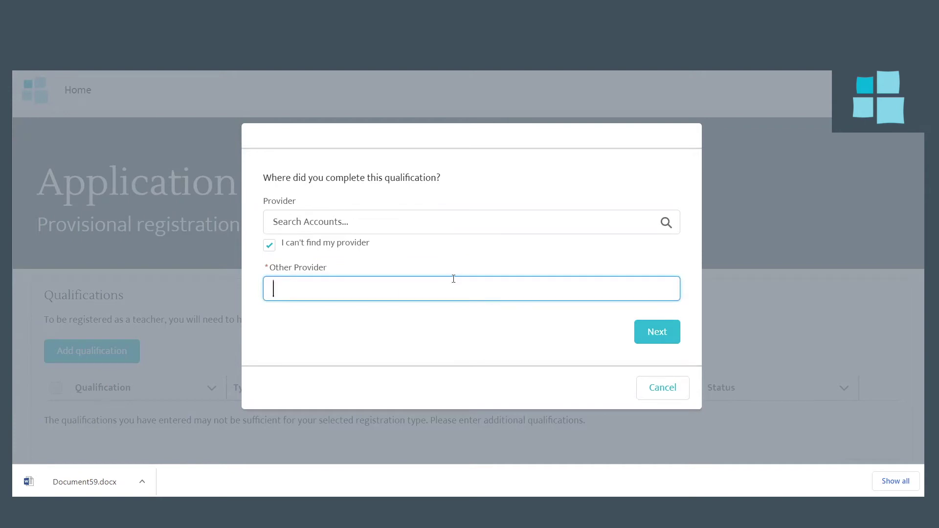
{"action": "left_click", "coordinate": [268, 245]}
{"action": "left_click", "coordinate": [654, 313]}
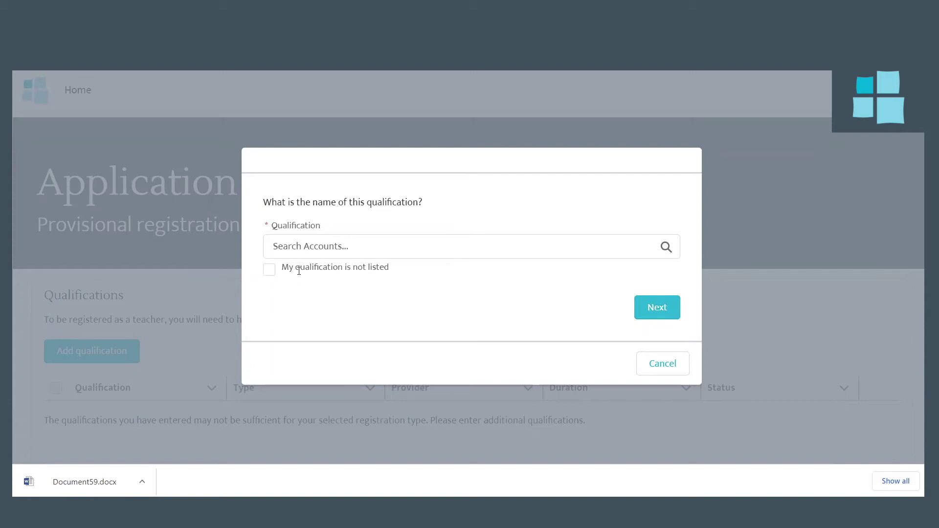
Step: Select Bachelor of Education (Early Childhood & Primary) as the qualification and advance to the dates step
{"action": "left_click", "coordinate": [358, 249]}
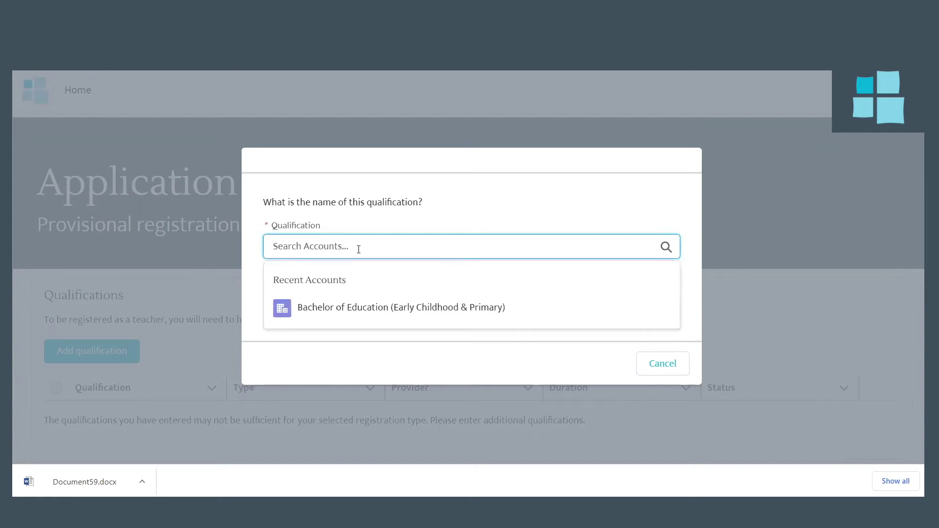
{"action": "left_click", "coordinate": [362, 377]}
{"action": "left_click", "coordinate": [268, 267]}
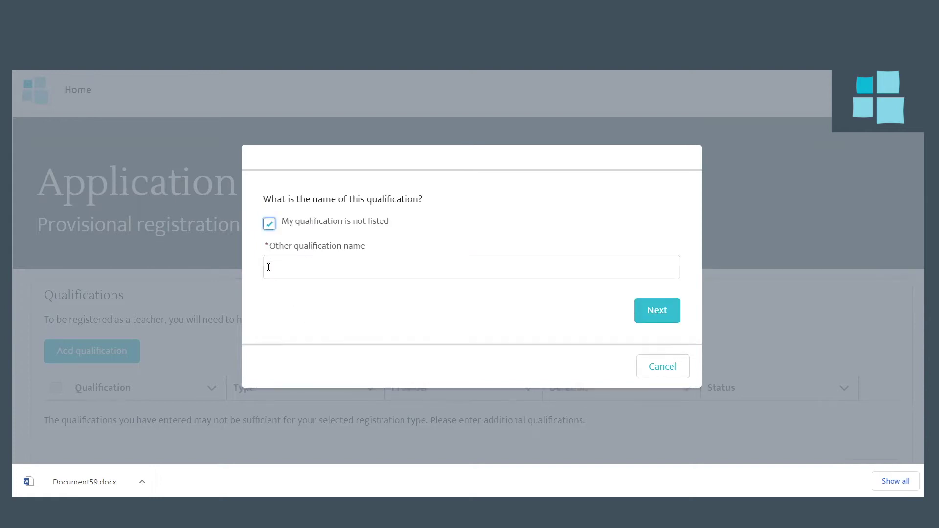
{"action": "left_click", "coordinate": [291, 267]}
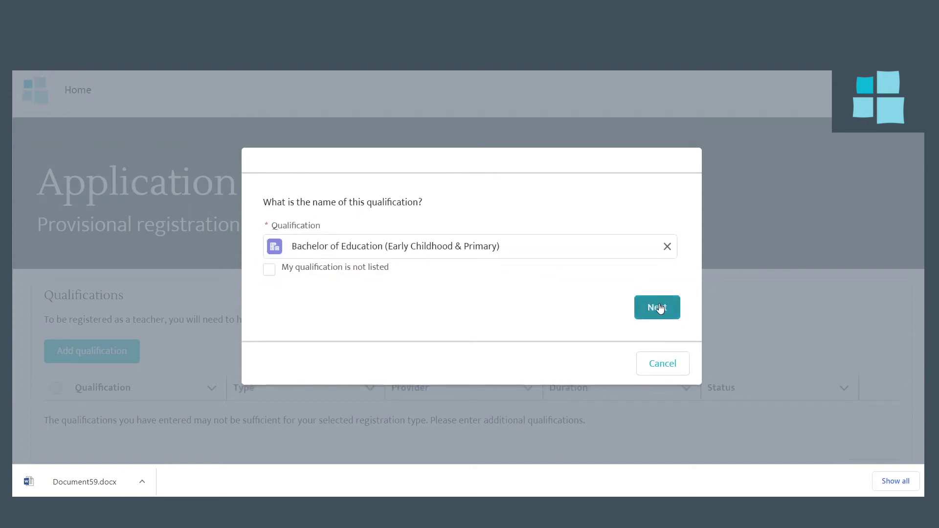
{"action": "left_click", "coordinate": [659, 308]}
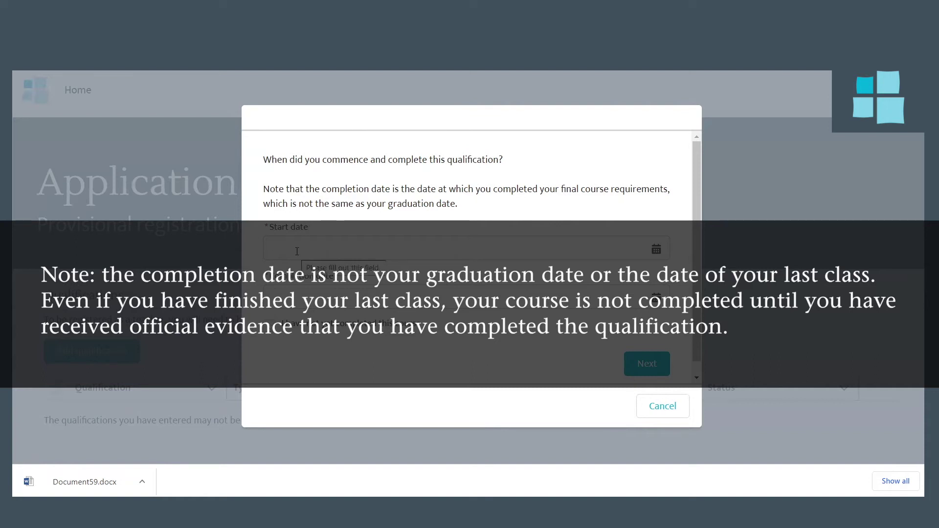
Step: Put the cursor in the Completion date field on the commencement and completion dates step
{"action": "left_click", "coordinate": [294, 299]}
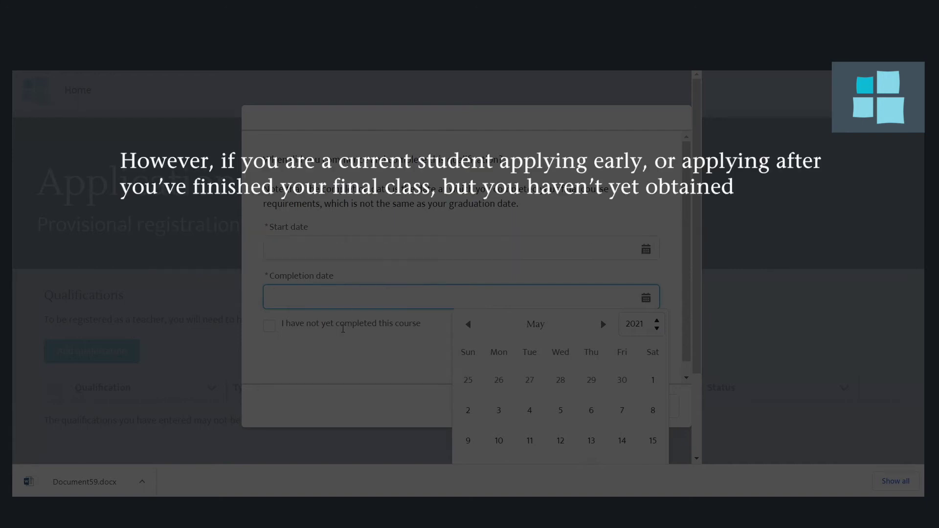
Step: Enter 1/3/2016 as the qualification's start date
{"action": "left_click", "coordinate": [289, 245]}
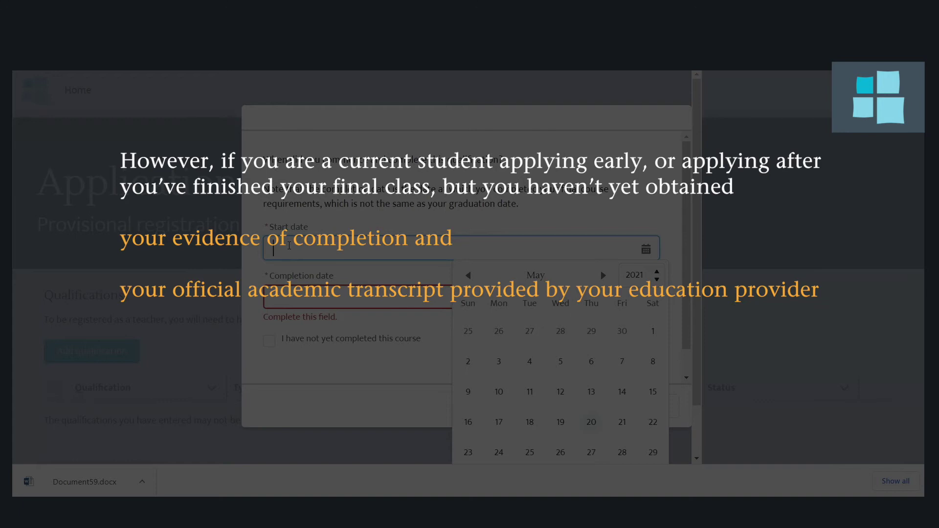
{"action": "type", "text": "1/"}
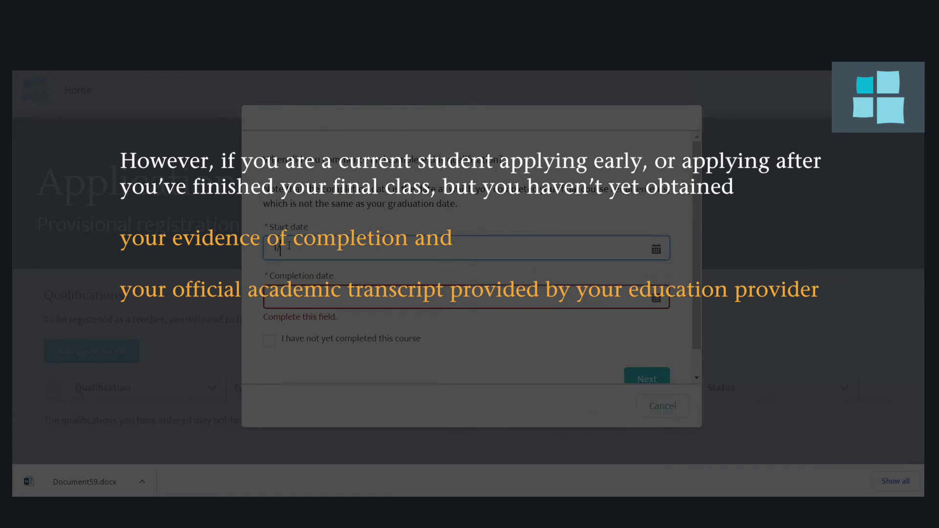
{"action": "type", "text": "3/2016"}
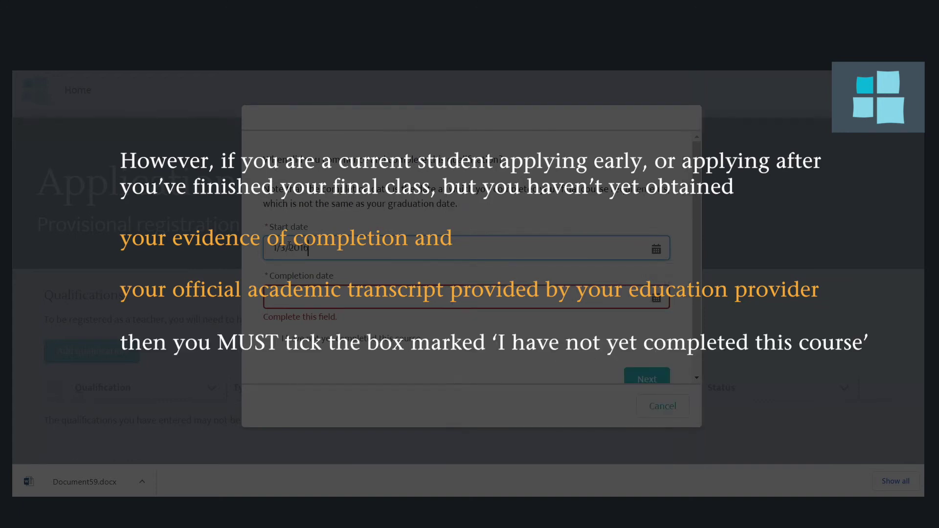
{"action": "left_click", "coordinate": [290, 297]}
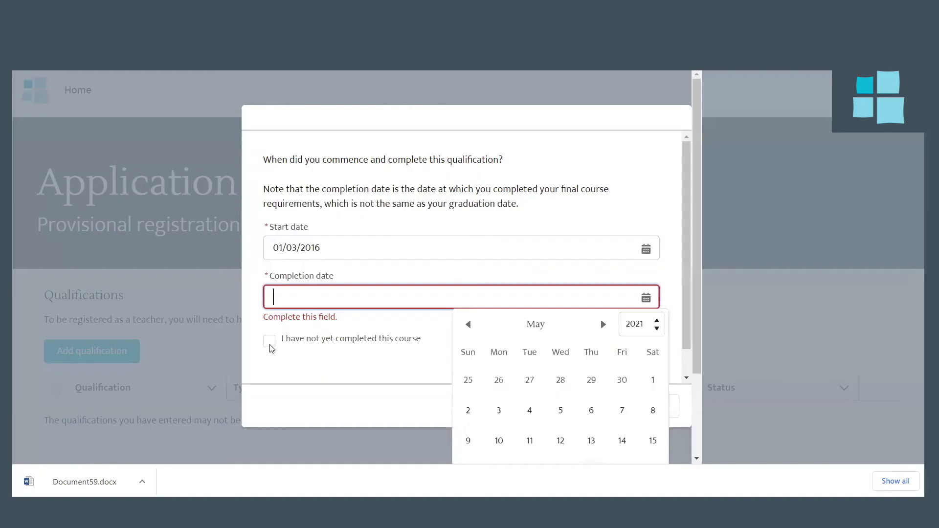
Step: Mark the course not yet completed with expected completion 21/05/2021, then enter the student number
{"action": "left_click", "coordinate": [269, 342]}
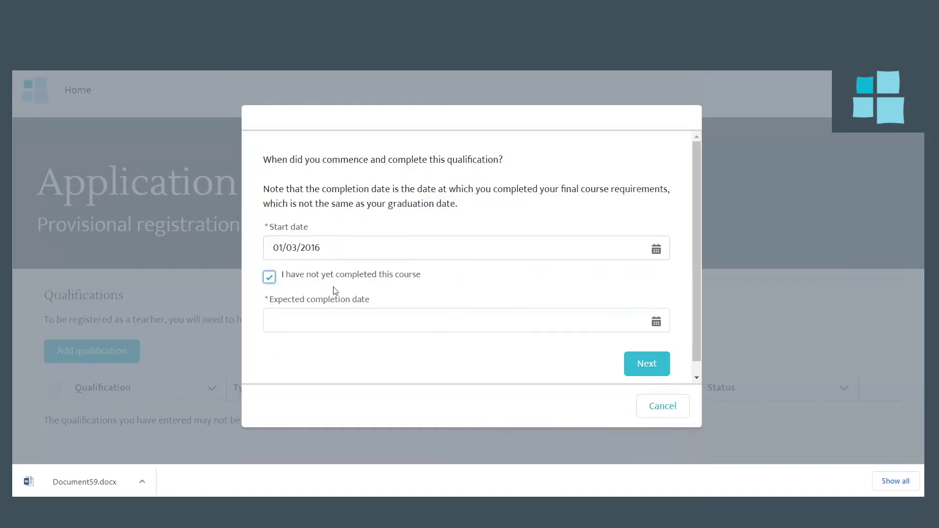
{"action": "left_click", "coordinate": [332, 319]}
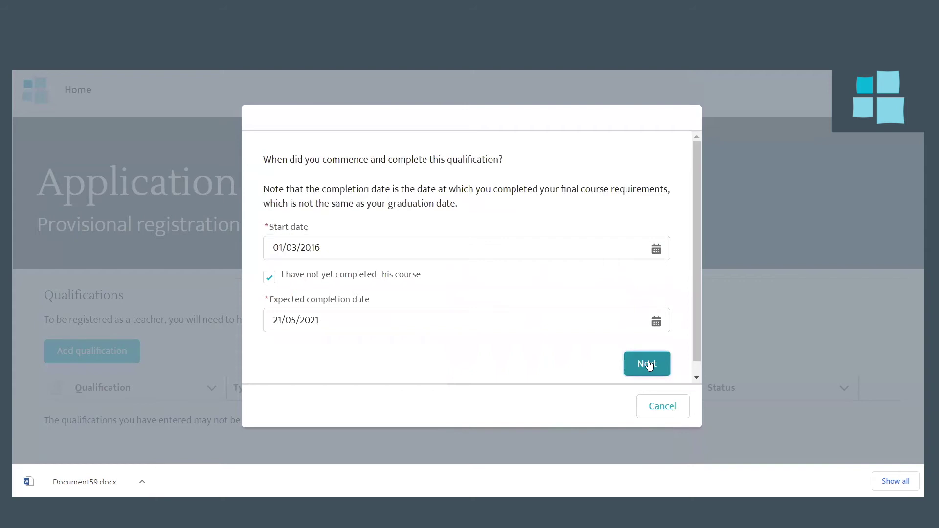
{"action": "left_click", "coordinate": [647, 364]}
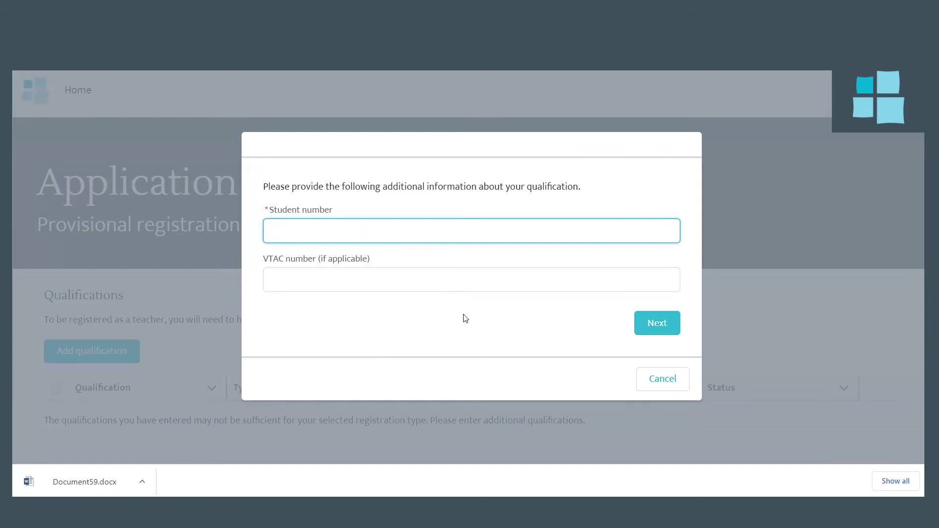
{"action": "type", "text": "2603142"}
Step: Open the teaching area step, view the multiple-specialisation hint, and browse the Primary specialisations list
{"action": "left_click", "coordinate": [679, 323]}
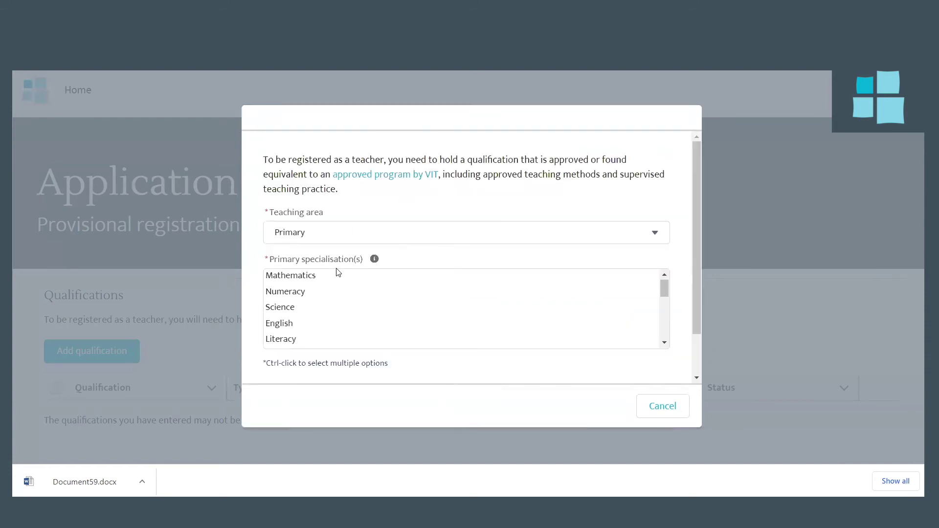
{"action": "scroll", "coordinate": [342, 284], "scroll_direction": "down", "scroll_amount": 2}
{"action": "scroll", "coordinate": [388, 318], "scroll_direction": "up", "scroll_amount": 2}
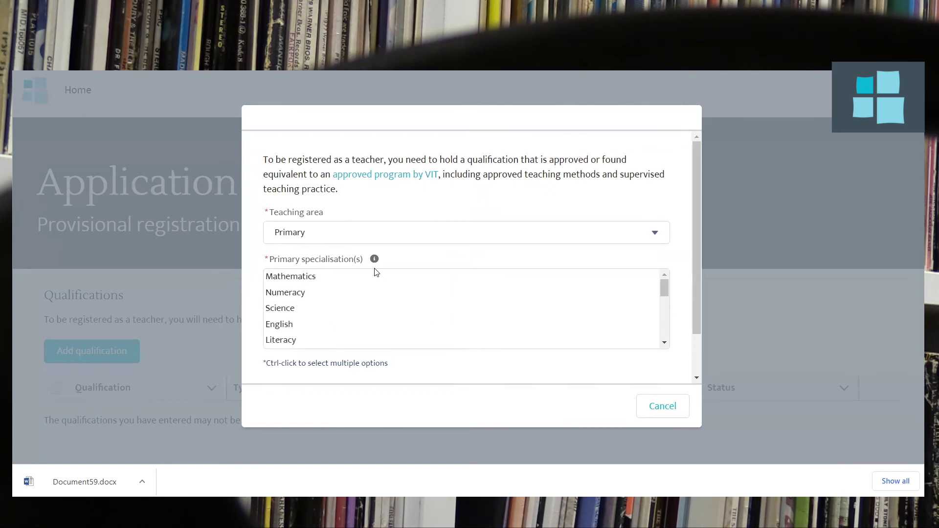
{"action": "left_click", "coordinate": [374, 259]}
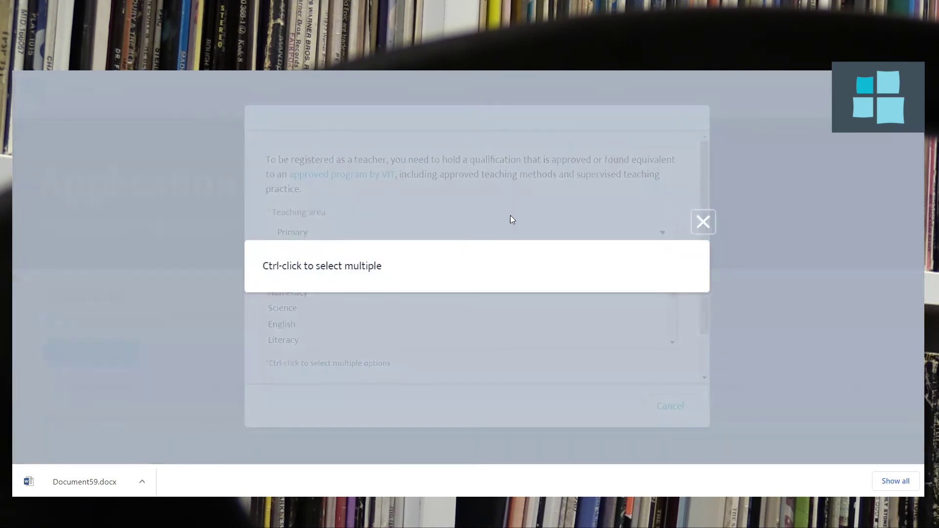
{"action": "left_click", "coordinate": [702, 221]}
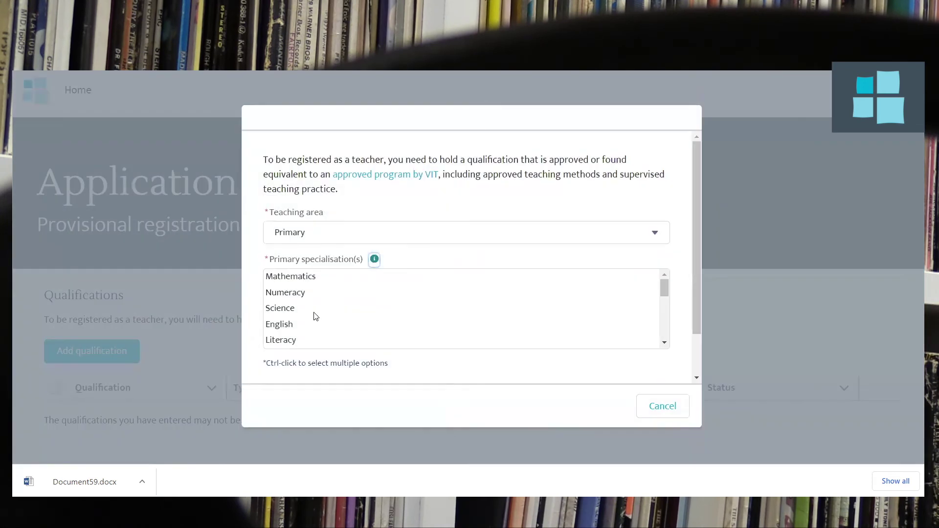
{"action": "scroll", "coordinate": [339, 332], "scroll_direction": "down", "scroll_amount": 5}
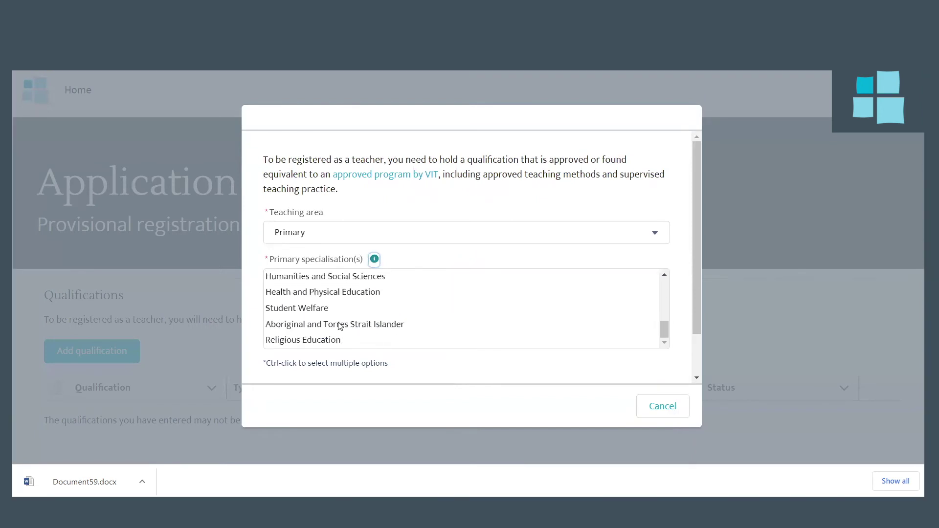
{"action": "scroll", "coordinate": [347, 319], "scroll_direction": "up", "scroll_amount": 2}
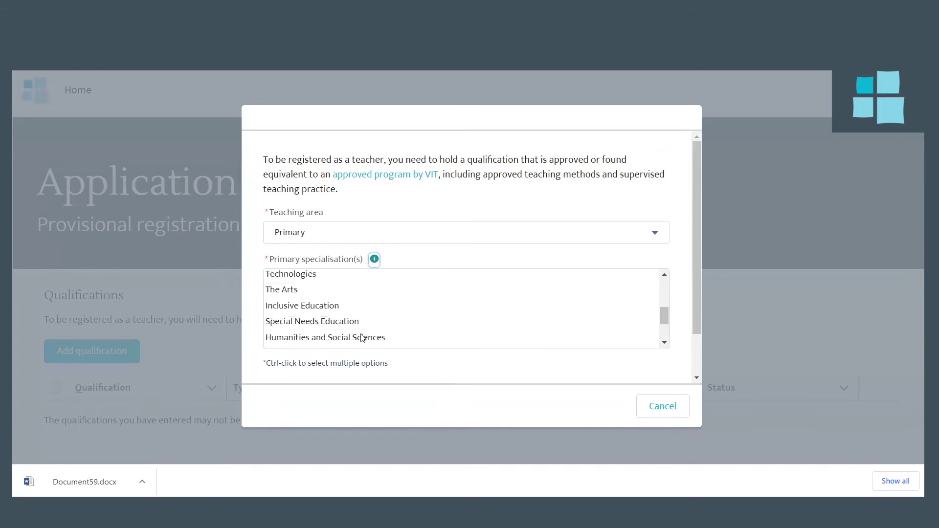
{"action": "scroll", "coordinate": [362, 338], "scroll_direction": "up", "scroll_amount": 3}
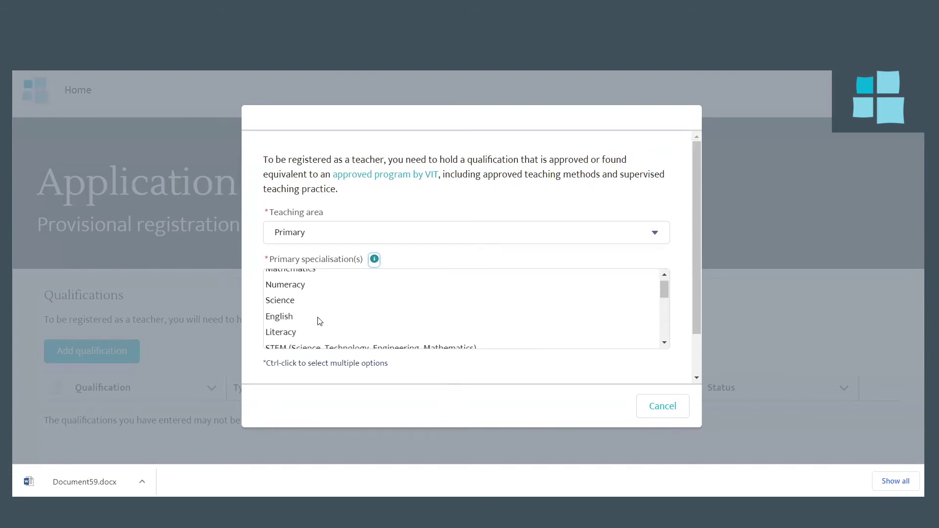
{"action": "scroll", "coordinate": [317, 322], "scroll_direction": "up", "scroll_amount": 1}
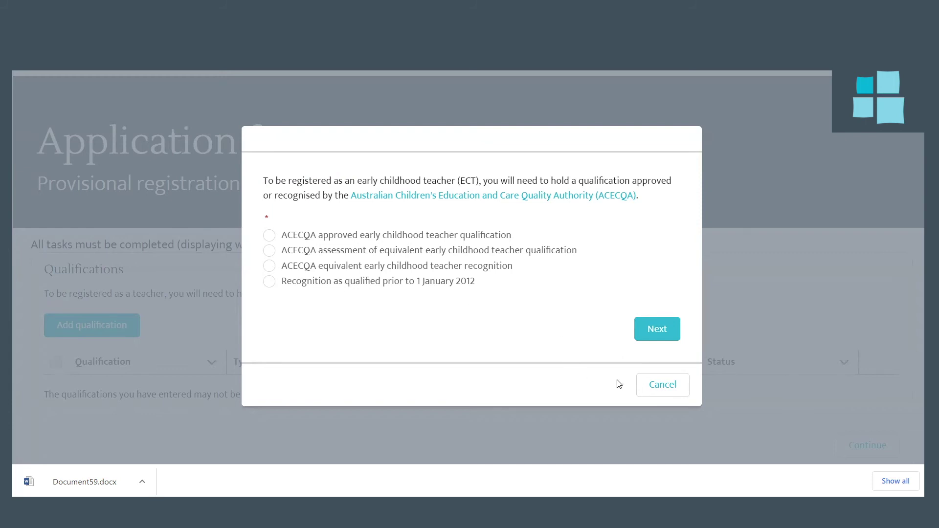
Step: Cancel the qualification dialog and reopen the provisional registration application from the Home page
{"action": "left_click", "coordinate": [647, 384]}
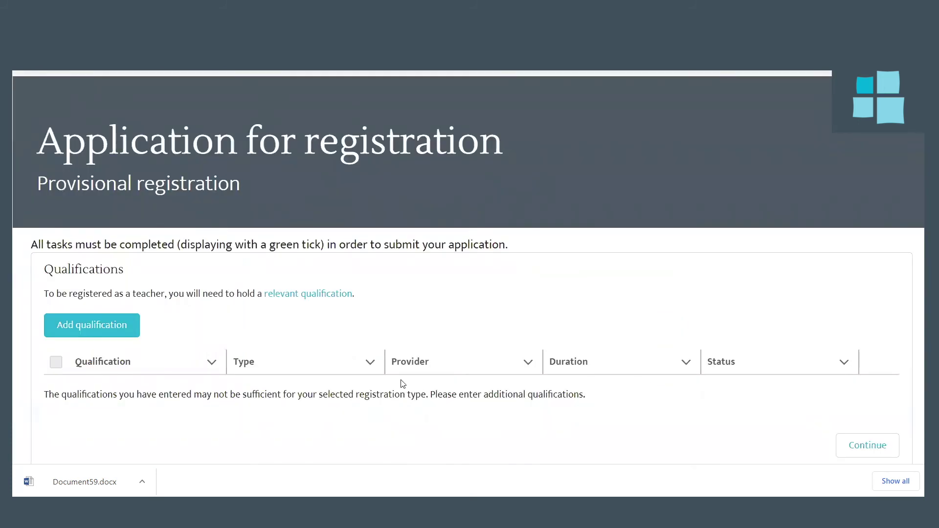
{"action": "scroll", "coordinate": [192, 270], "scroll_direction": "up", "scroll_amount": 1}
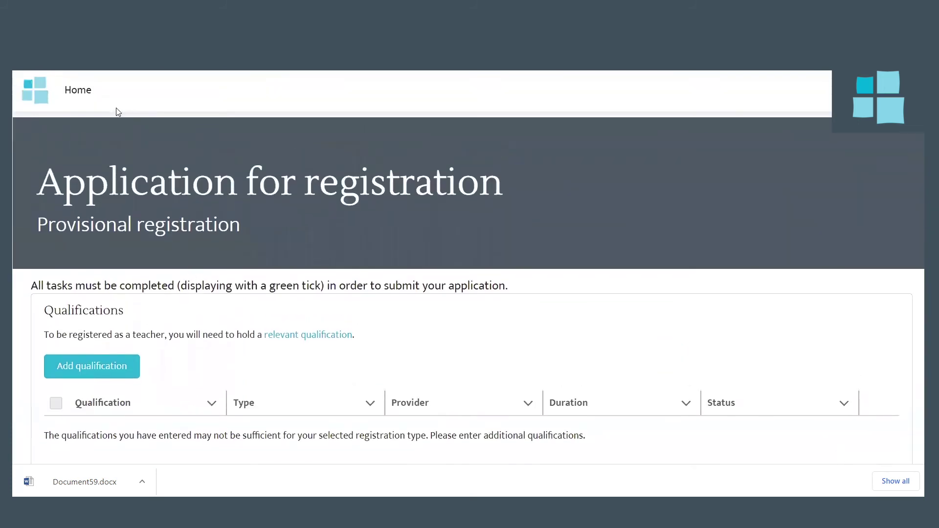
{"action": "left_click", "coordinate": [78, 89]}
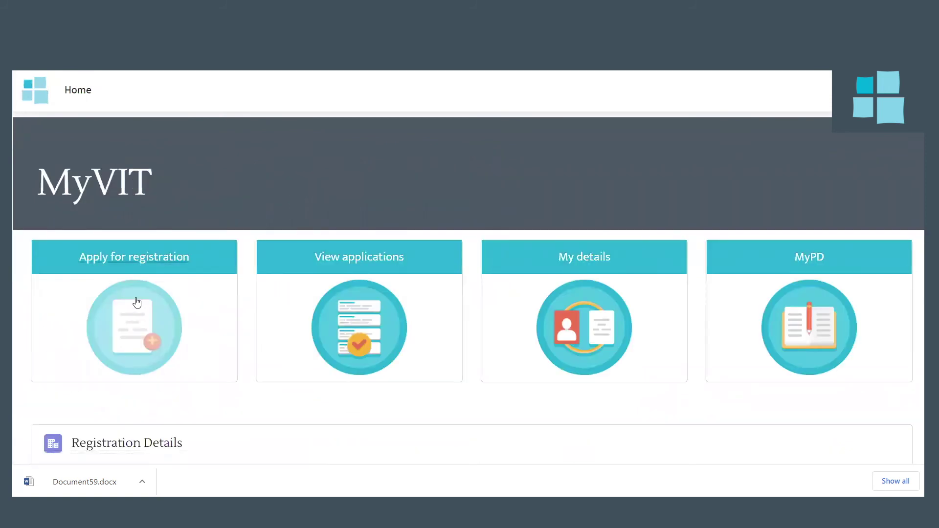
{"action": "left_click", "coordinate": [137, 302]}
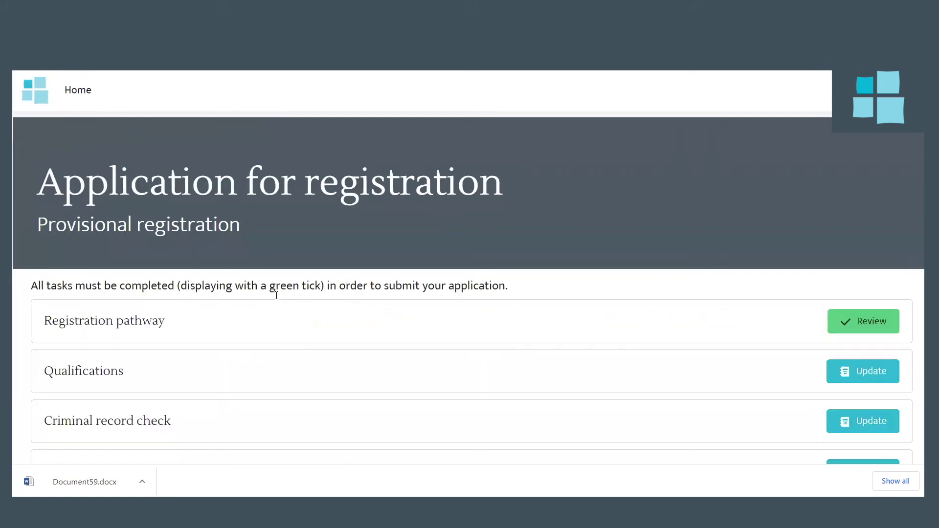
{"action": "scroll", "coordinate": [359, 398], "scroll_direction": "down", "scroll_amount": 7}
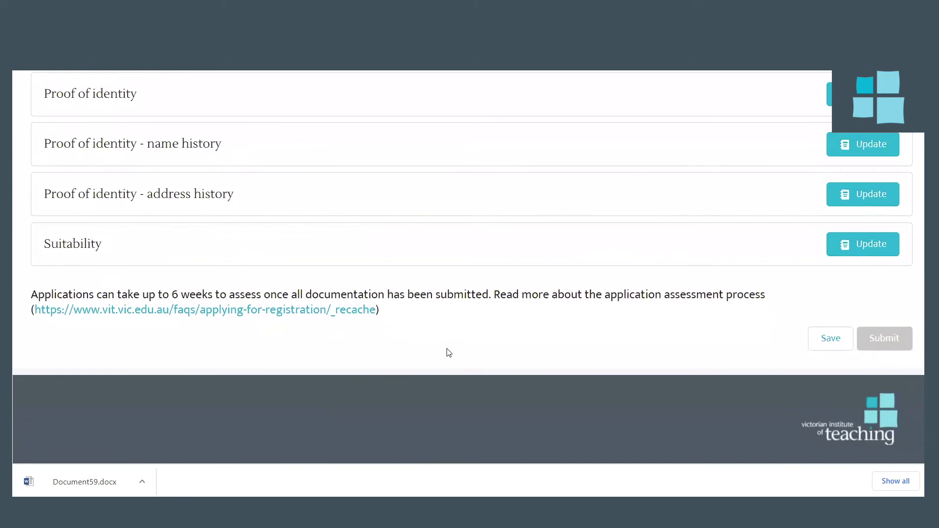
{"action": "scroll", "coordinate": [449, 352], "scroll_direction": "up", "scroll_amount": 7}
{"action": "scroll", "coordinate": [449, 352], "scroll_direction": "down", "scroll_amount": 6}
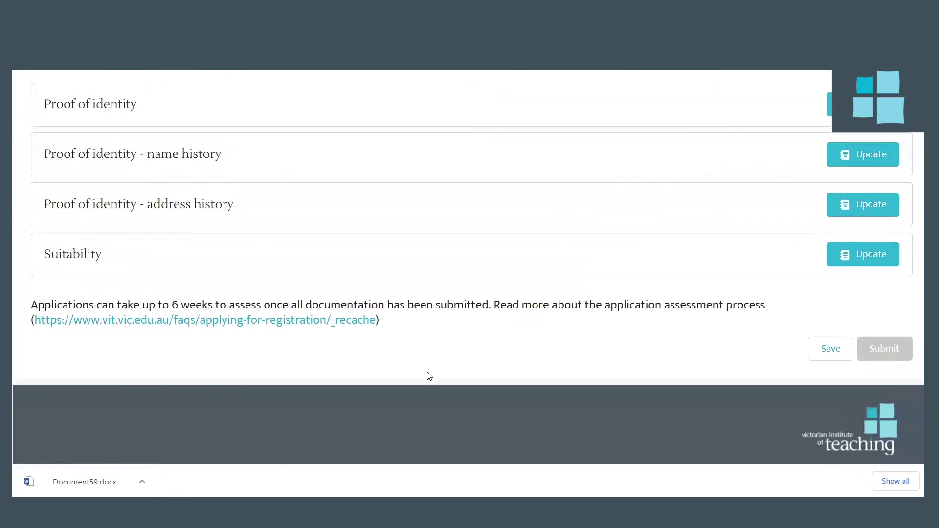
{"action": "scroll", "coordinate": [427, 380], "scroll_direction": "up", "scroll_amount": 7}
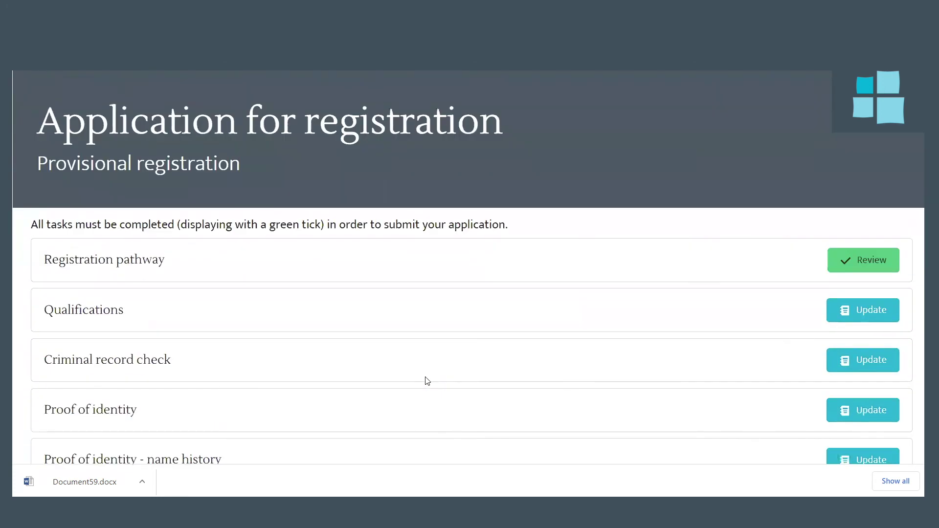
Step: Update Qualifications with an ACECQA approved early childhood teacher qualification and return to the task list
{"action": "left_click", "coordinate": [860, 309]}
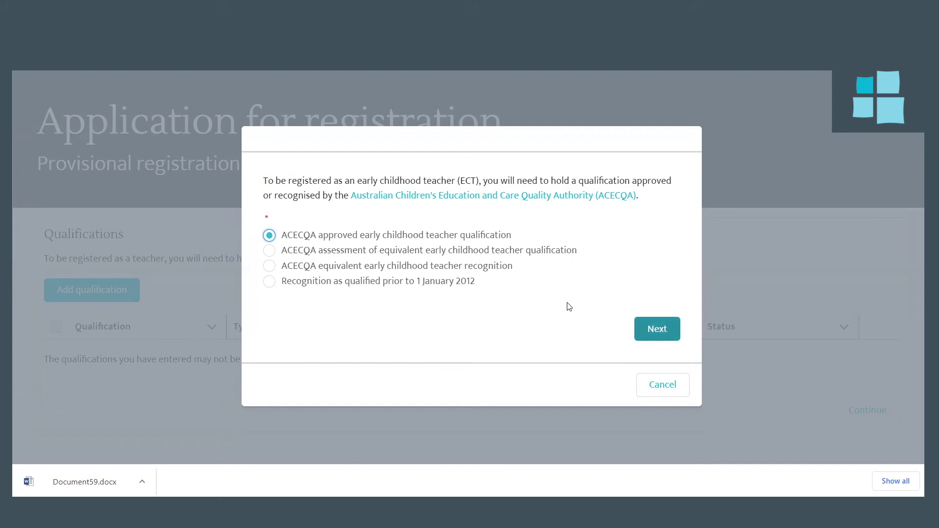
{"action": "left_click", "coordinate": [639, 324]}
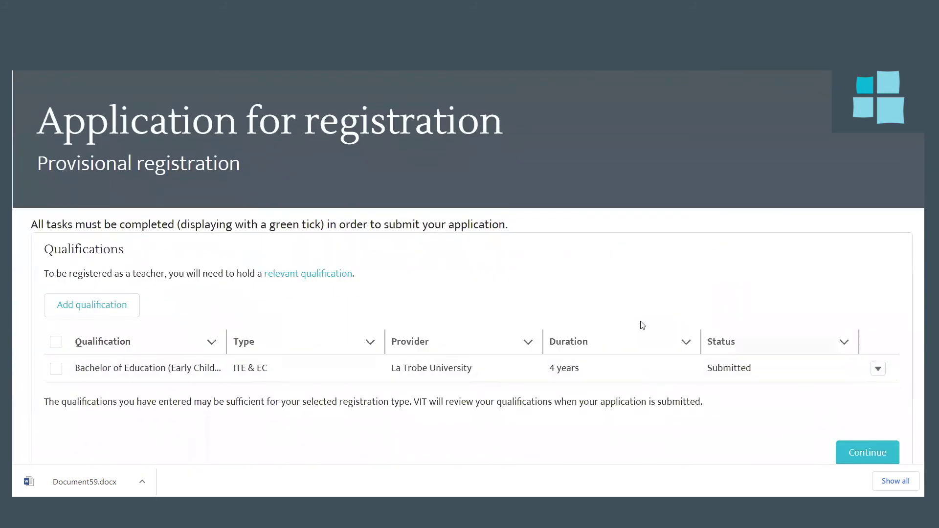
{"action": "left_click", "coordinate": [873, 457]}
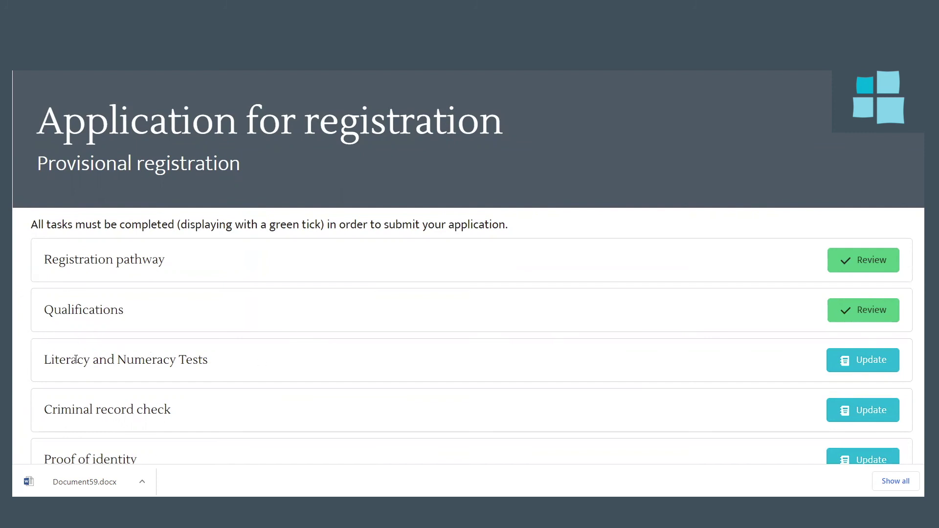
Step: Review the Qualifications task to see the required completion evidence and academic transcript uploads
{"action": "left_click", "coordinate": [889, 317]}
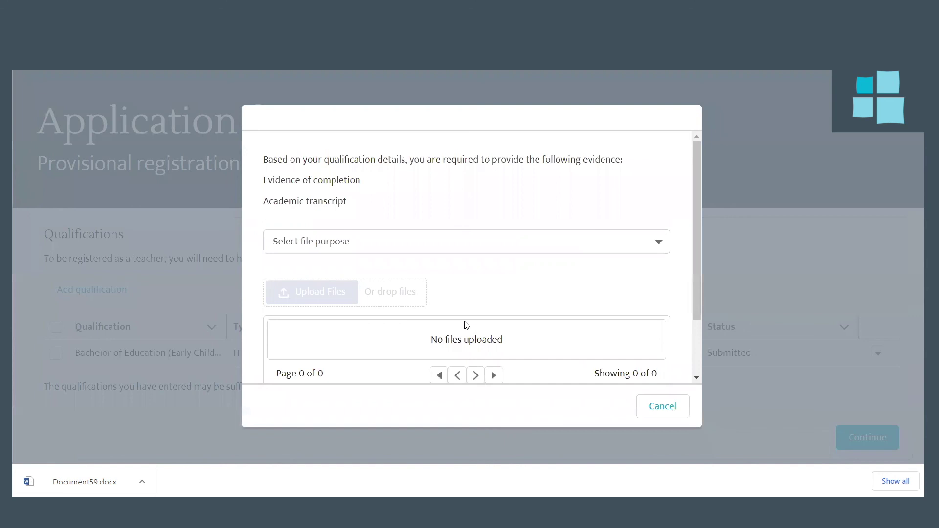
Step: Try the Evidence of completion and Academic transcript file purposes, then cancel without uploading
{"action": "left_click", "coordinate": [352, 242]}
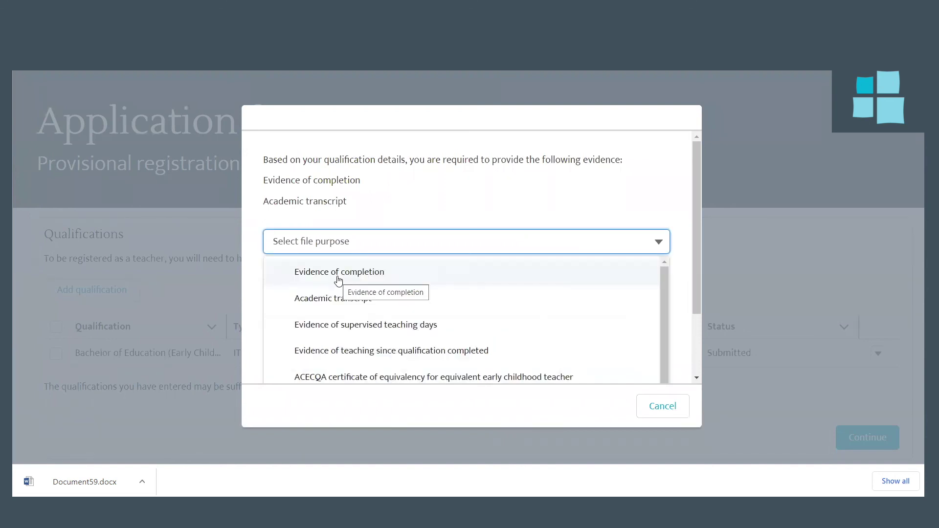
{"action": "left_click", "coordinate": [338, 272]}
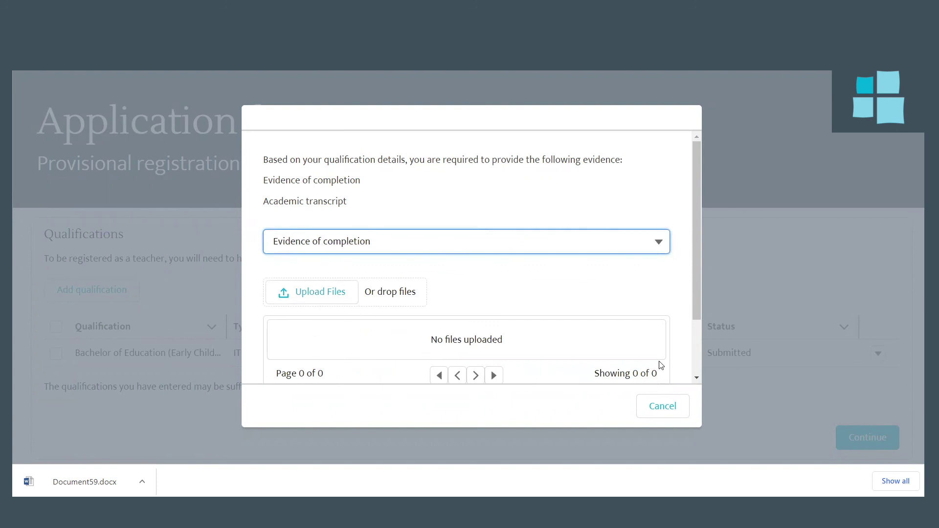
{"action": "left_click", "coordinate": [550, 242]}
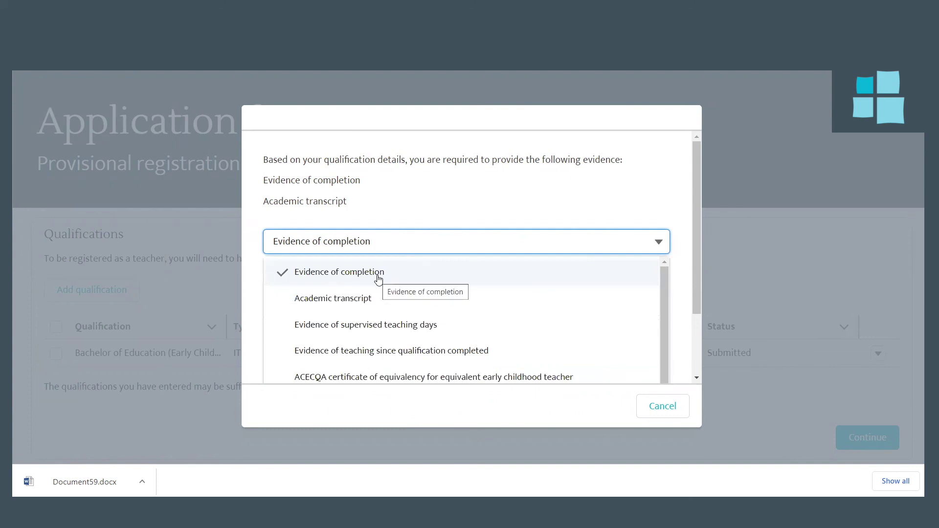
{"action": "left_click", "coordinate": [297, 304]}
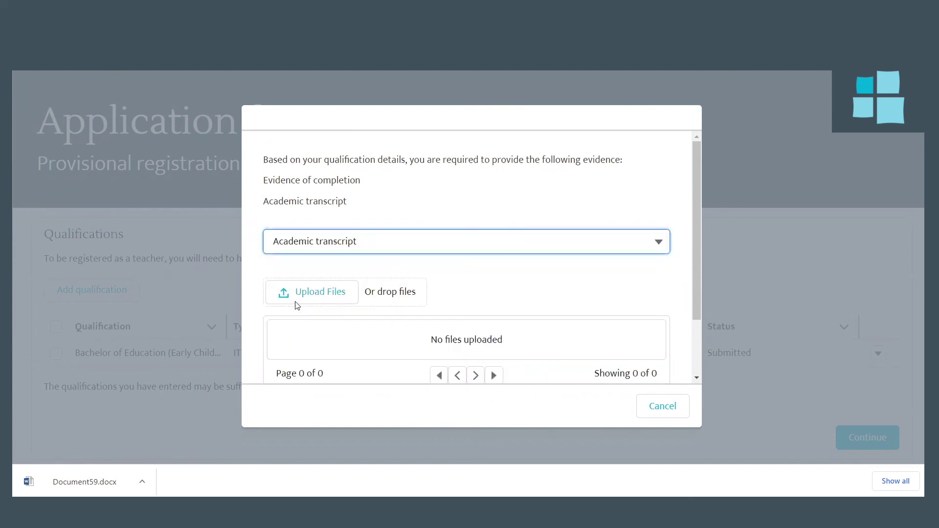
{"action": "left_click", "coordinate": [309, 240]}
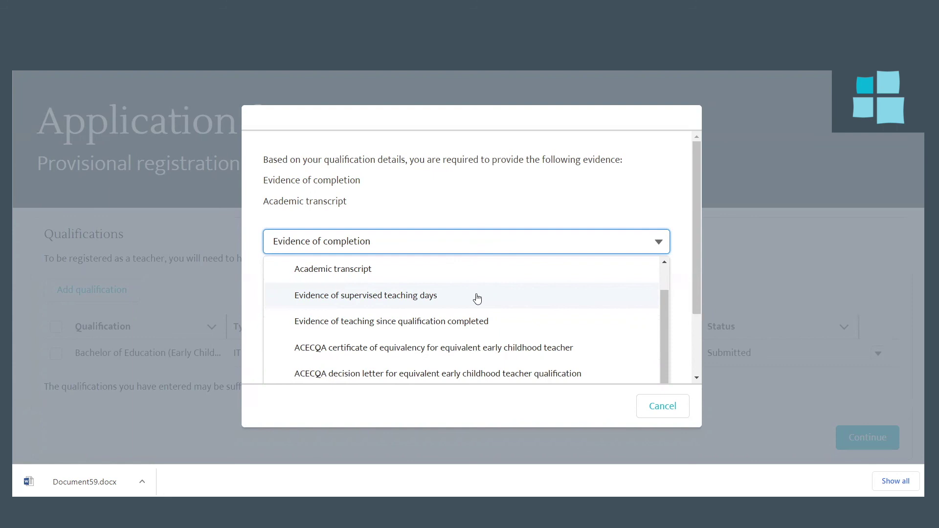
{"action": "left_click", "coordinate": [645, 404]}
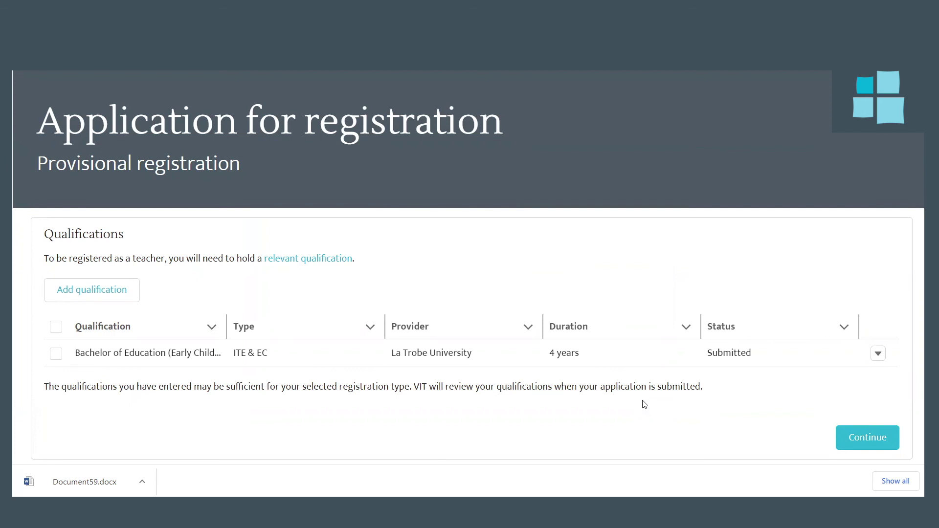